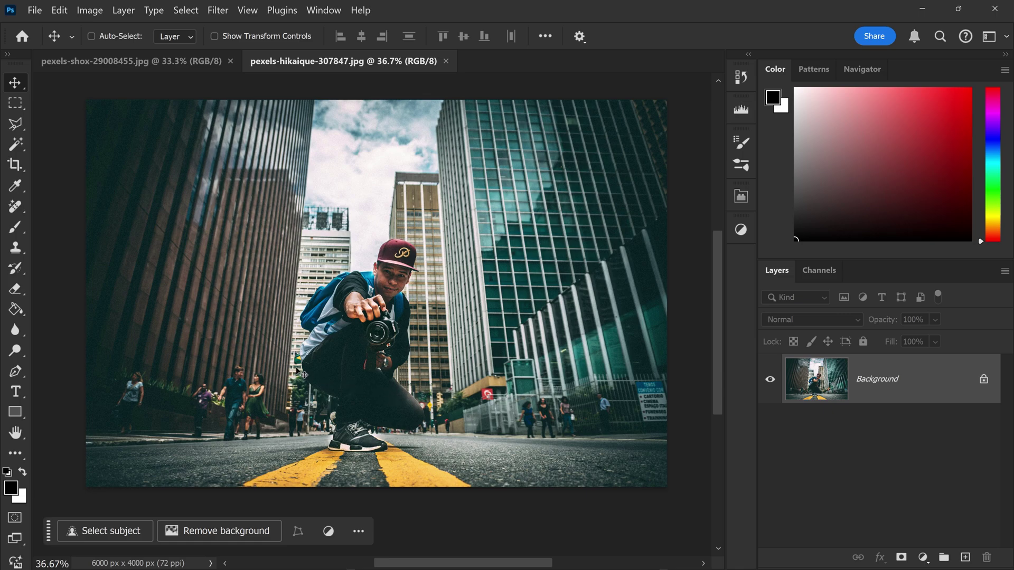
Step: Switch to the Remove Tool and show its Find distractions options
{"action": "right_click", "coordinate": [16, 208]}
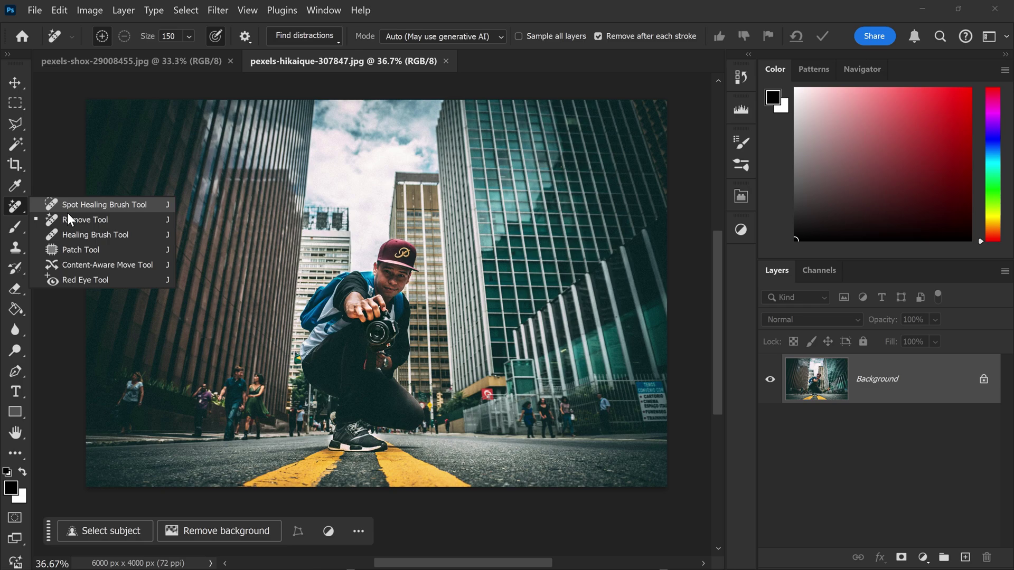
{"action": "left_click", "coordinate": [84, 219]}
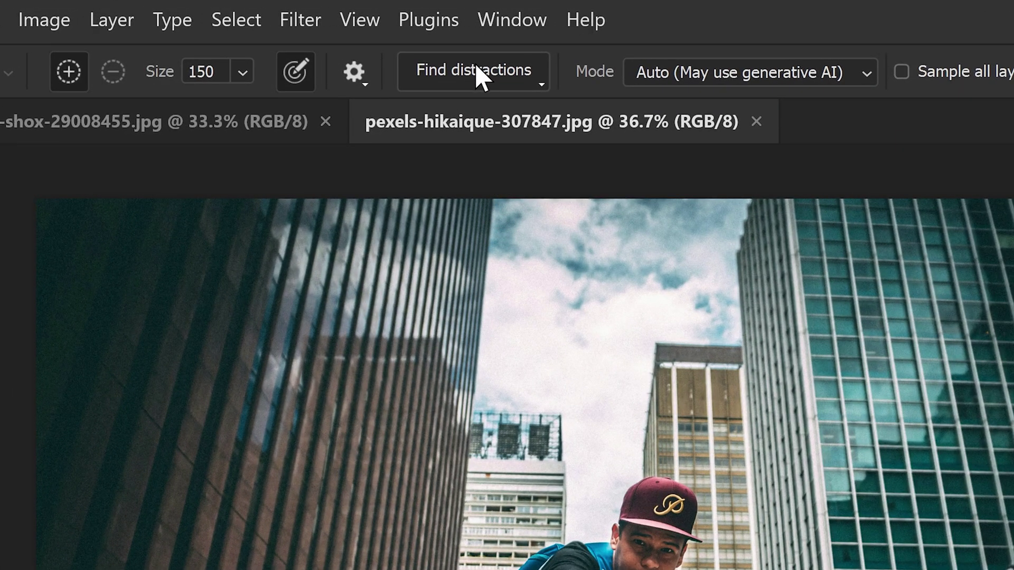
{"action": "left_click", "coordinate": [481, 80]}
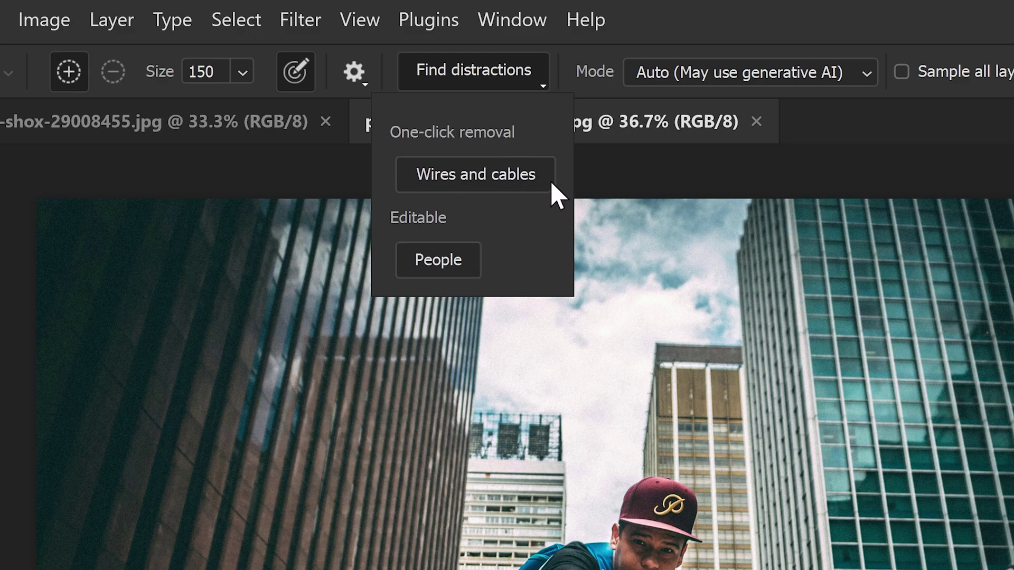
Step: Mark the street photo's background people via Find distractions > People, keeping Mode on Auto
{"action": "left_click", "coordinate": [461, 261]}
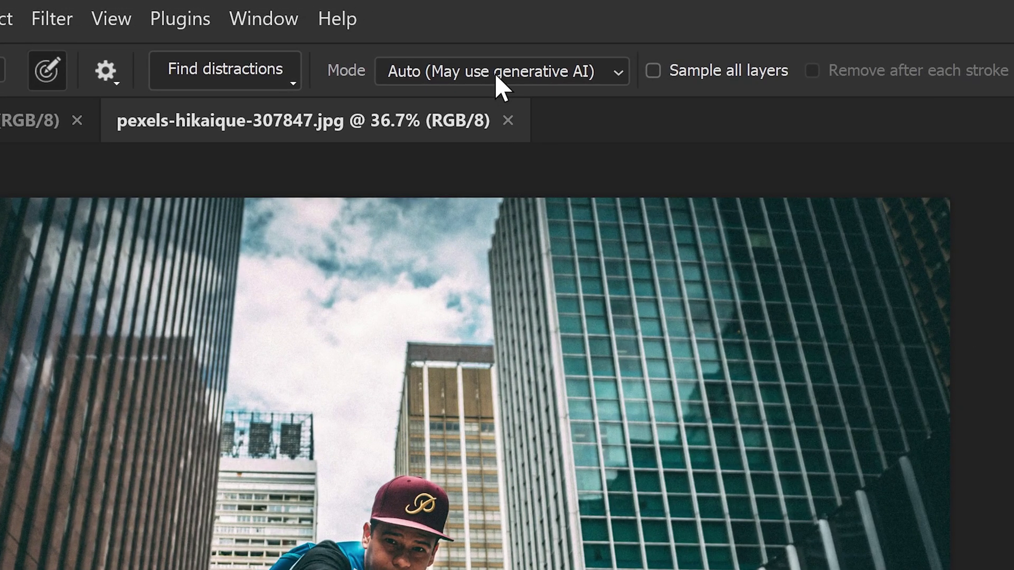
{"action": "left_click", "coordinate": [499, 75]}
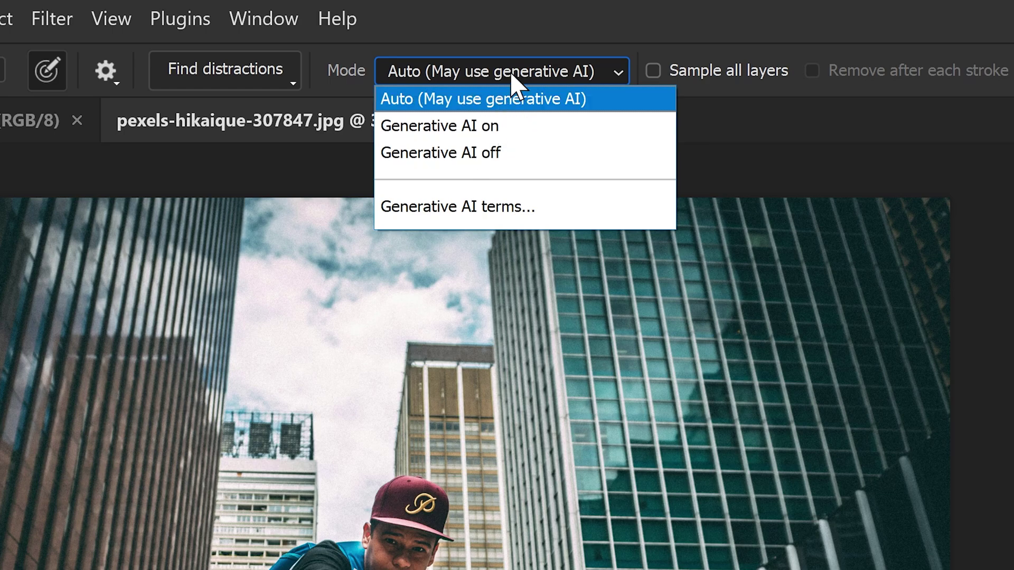
{"action": "left_click", "coordinate": [455, 98]}
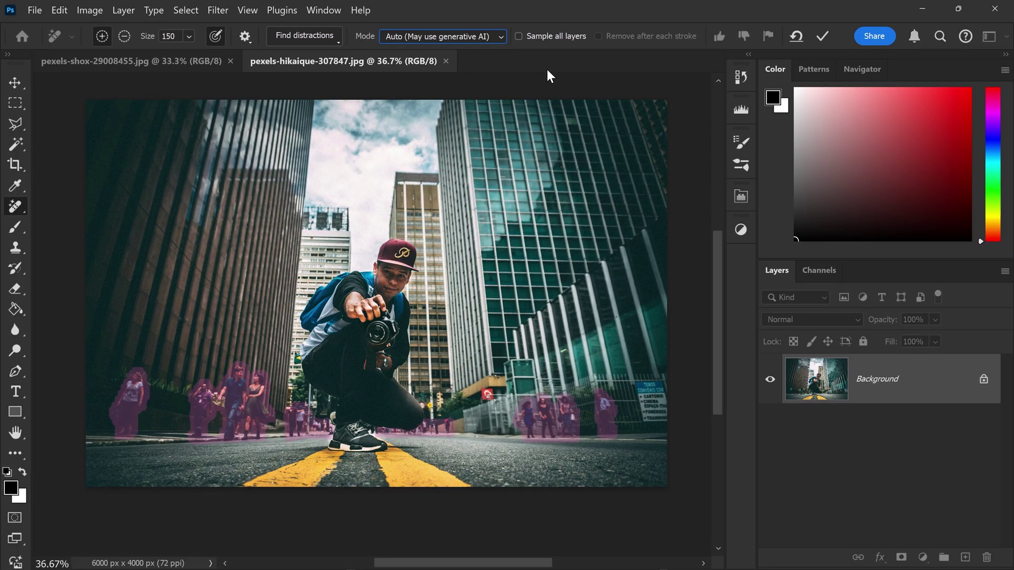
Step: Commit removal of the marked background people from the street photo
{"action": "left_click", "coordinate": [824, 37]}
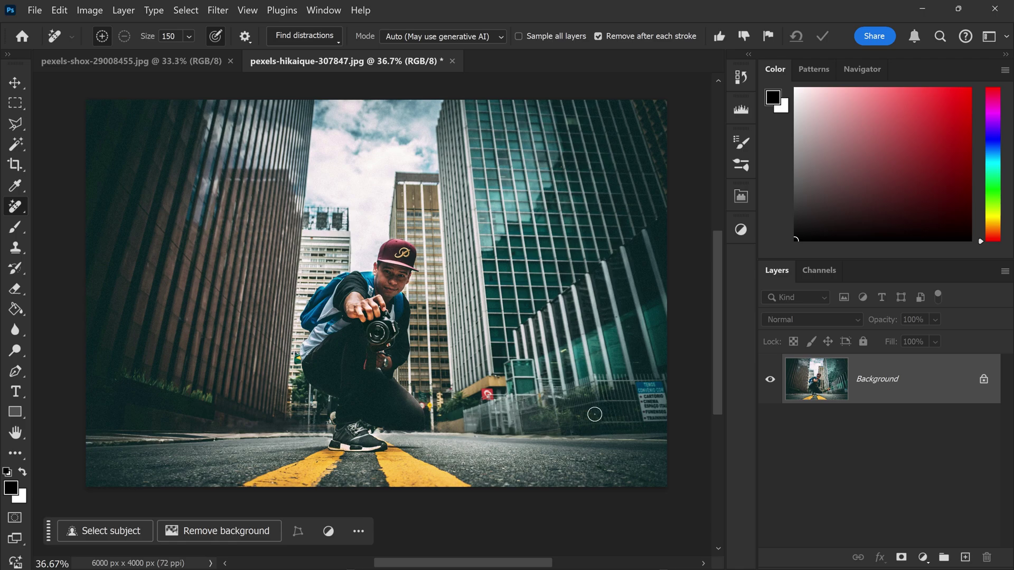
Step: Switch to the pexels-shox tram square photo
{"action": "key", "text": "ctrl+Tab"}
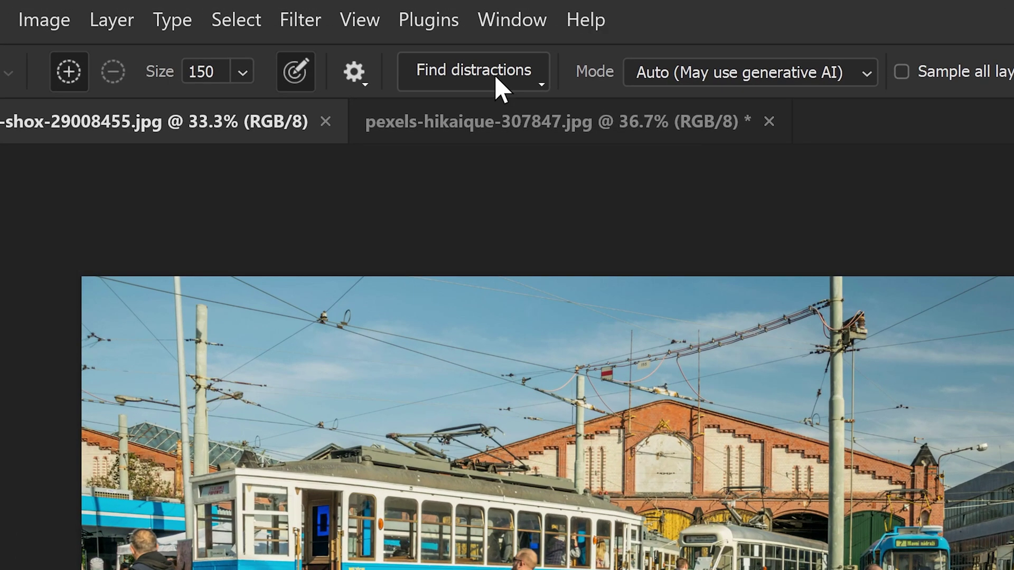
Step: Remove the tram photo's overhead lines using Find distractions' Wires and cables option
{"action": "left_click", "coordinate": [495, 74]}
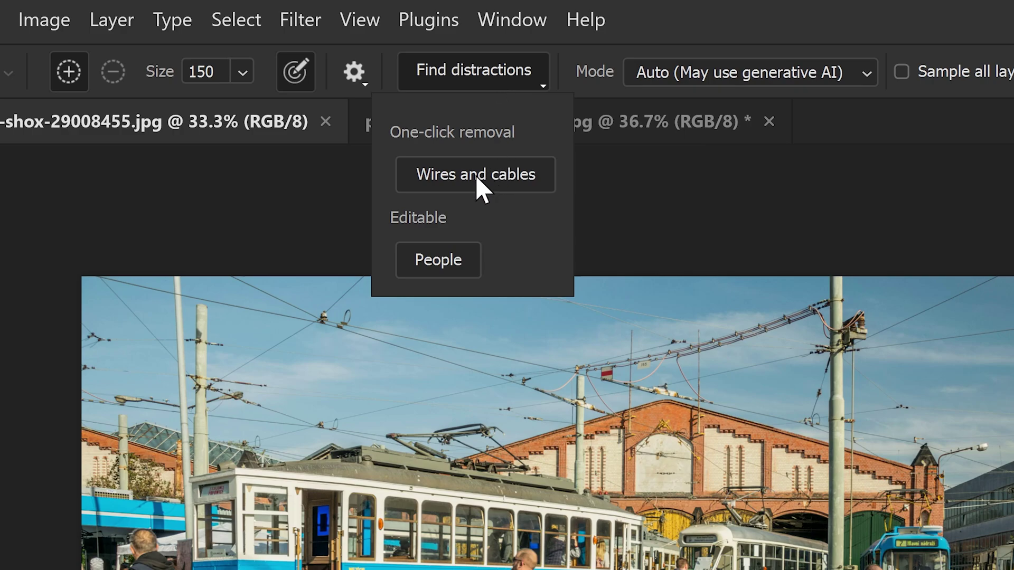
{"action": "left_click", "coordinate": [483, 189]}
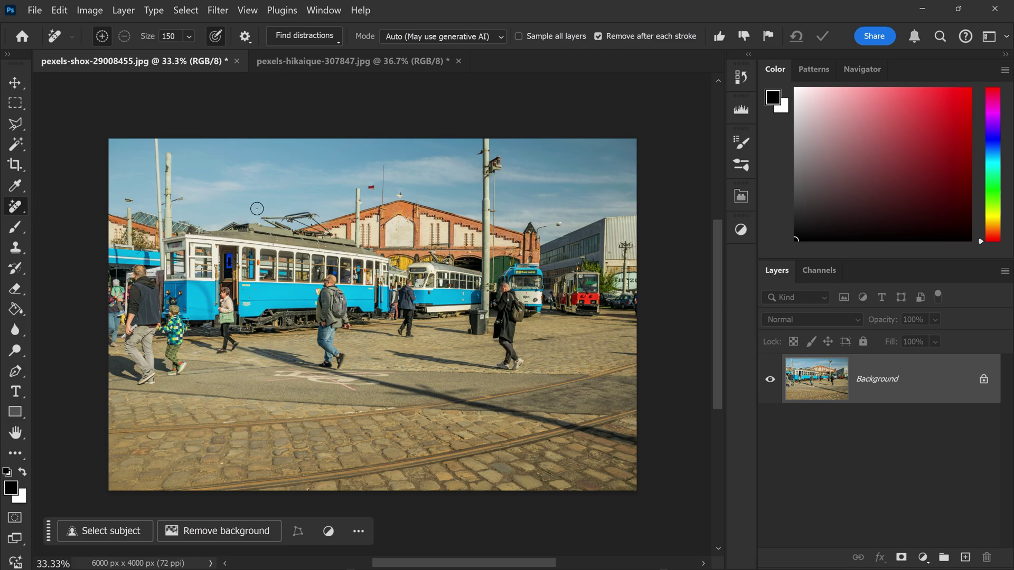
Step: Erase the small flag and the thin leftover pole above the brick depot
{"action": "left_click", "coordinate": [371, 187]}
{"action": "left_click_drag", "start_coordinate": [357, 243], "coordinate": [357, 191]}
Step: Auto-detect people, then mark the walking person in black and people on the right
{"action": "left_click", "coordinate": [329, 40]}
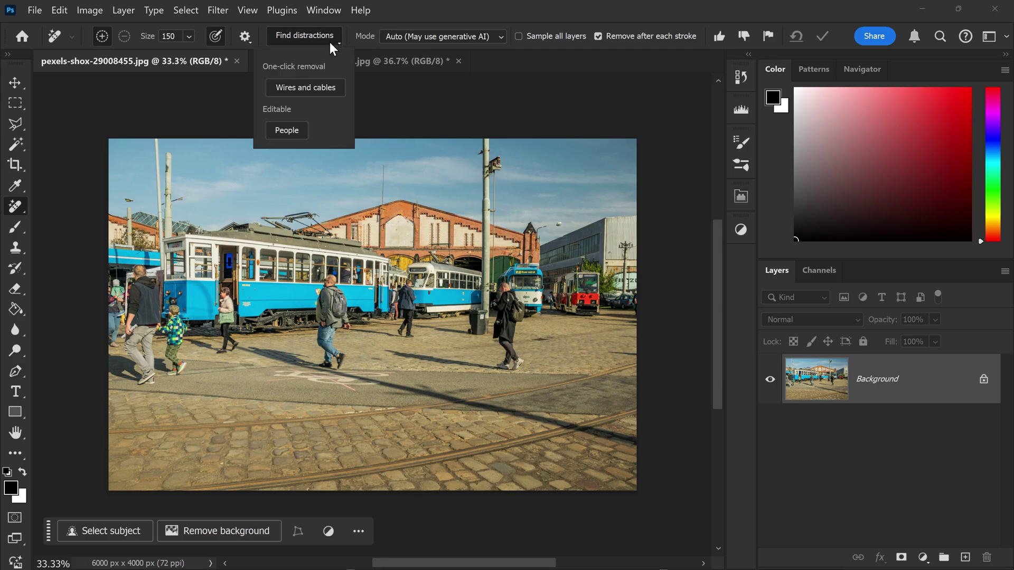
{"action": "left_click", "coordinate": [296, 130]}
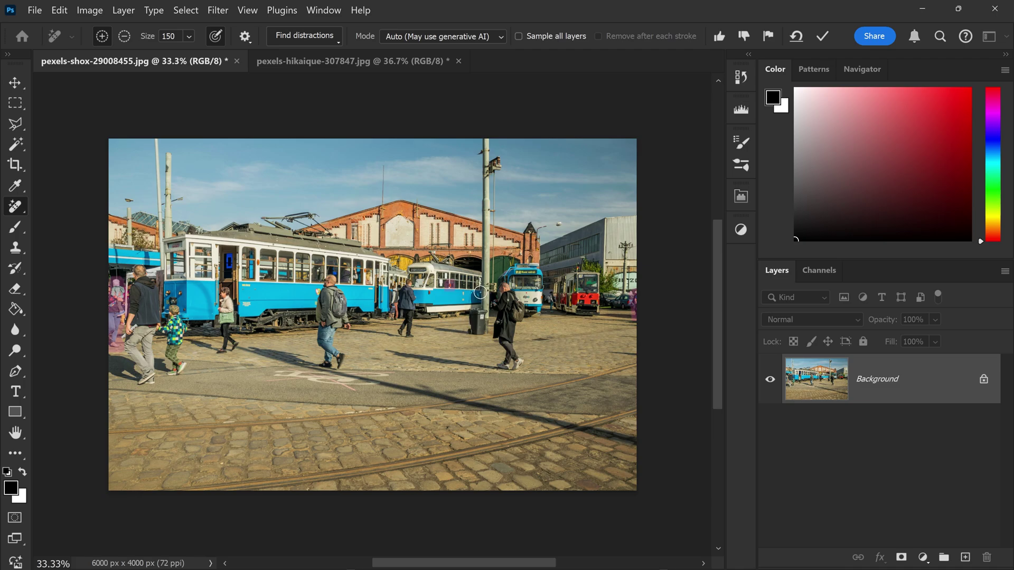
{"action": "key", "text": "alt"}
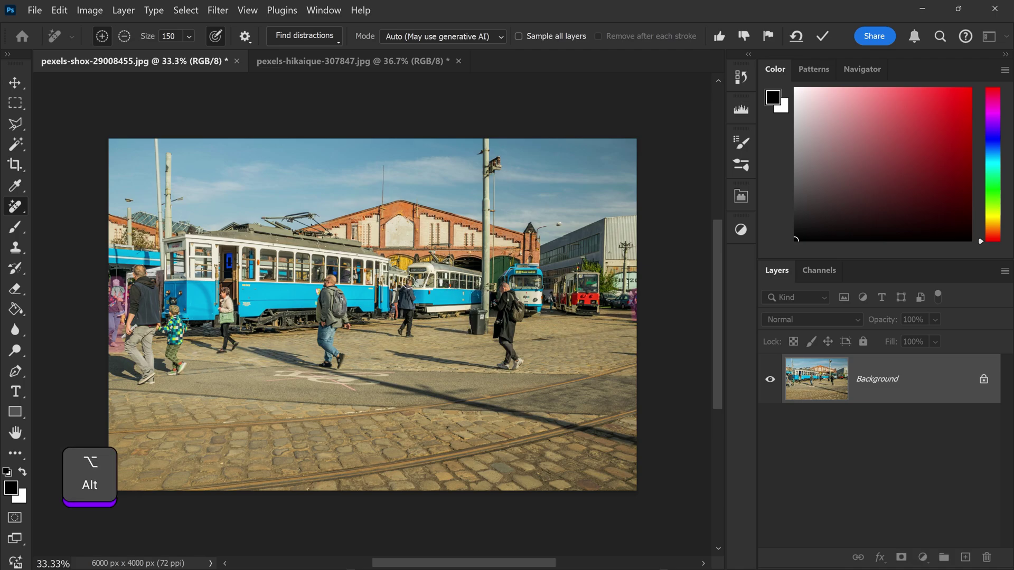
{"action": "mouse_move", "coordinate": [408, 282]}
{"action": "left_mouse_down"}
{"action": "mouse_move", "coordinate": [406, 334]}
{"action": "mouse_move", "coordinate": [391, 310]}
{"action": "left_mouse_up"}
{"action": "mouse_move", "coordinate": [503, 290]}
{"action": "left_mouse_down"}
{"action": "mouse_move", "coordinate": [518, 318]}
{"action": "mouse_move", "coordinate": [511, 364]}
{"action": "mouse_move", "coordinate": [384, 356]}
{"action": "mouse_move", "coordinate": [500, 295]}
{"action": "left_mouse_up"}
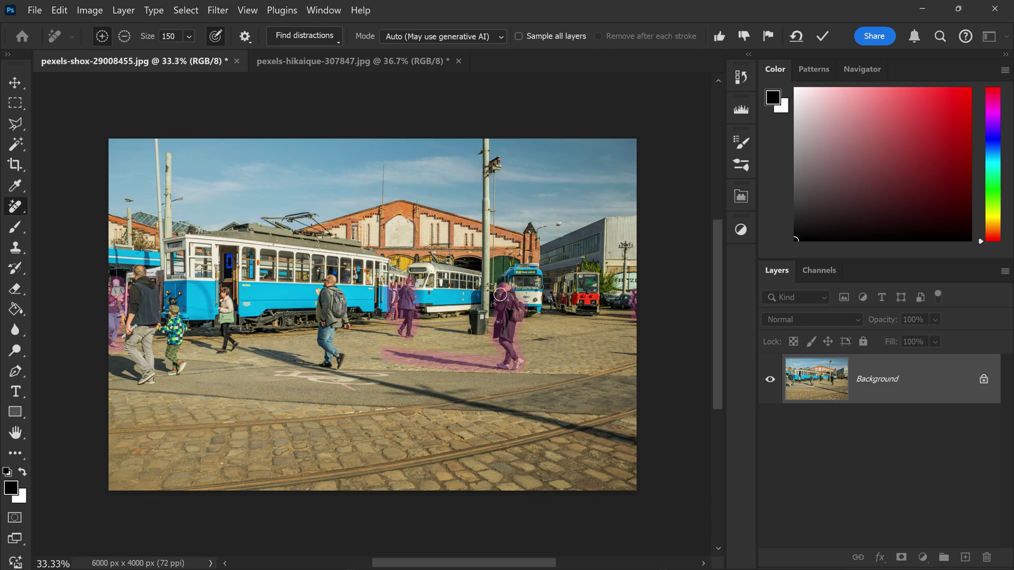
Step: Mark the backpack man, woman, child, their shadows and a spot by the tram, then commit
{"action": "mouse_move", "coordinate": [364, 357]}
{"action": "left_mouse_down"}
{"action": "mouse_move", "coordinate": [254, 349]}
{"action": "mouse_move", "coordinate": [326, 349]}
{"action": "left_mouse_up"}
{"action": "mouse_move", "coordinate": [327, 349]}
{"action": "left_mouse_down"}
{"action": "mouse_move", "coordinate": [328, 286]}
{"action": "mouse_move", "coordinate": [345, 317]}
{"action": "left_mouse_up"}
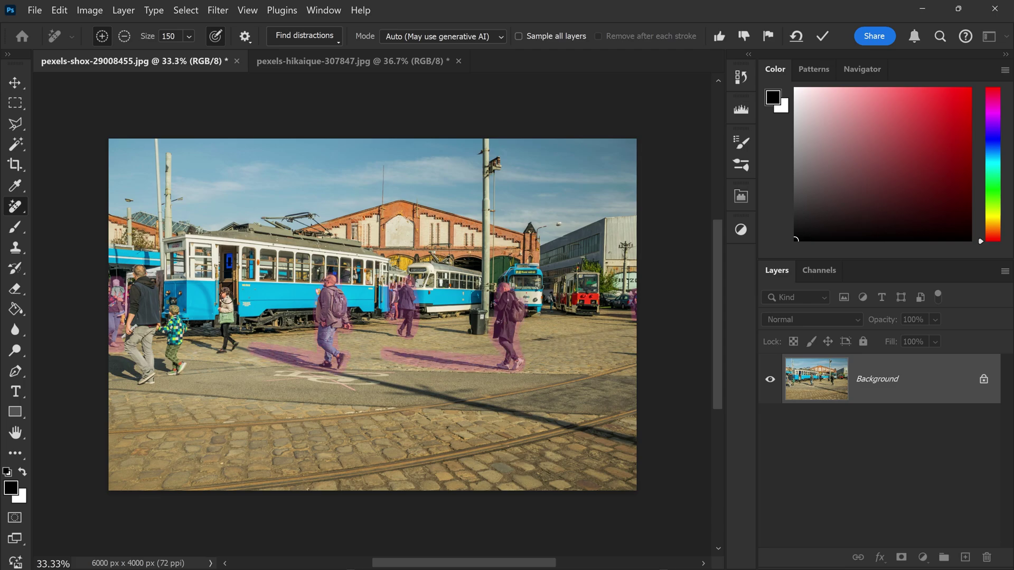
{"action": "mouse_move", "coordinate": [225, 298]}
{"action": "left_mouse_down"}
{"action": "mouse_move", "coordinate": [226, 350]}
{"action": "mouse_move", "coordinate": [221, 311]}
{"action": "mouse_move", "coordinate": [175, 369]}
{"action": "mouse_move", "coordinate": [136, 362]}
{"action": "mouse_move", "coordinate": [131, 277]}
{"action": "mouse_move", "coordinate": [178, 331]}
{"action": "left_mouse_up"}
{"action": "left_click", "coordinate": [551, 296]}
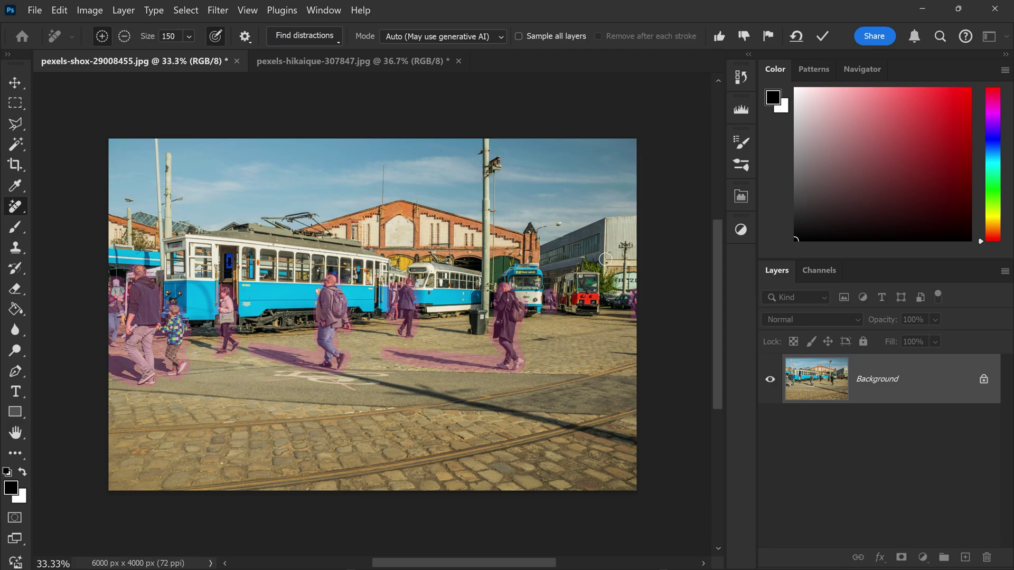
{"action": "left_click", "coordinate": [821, 36]}
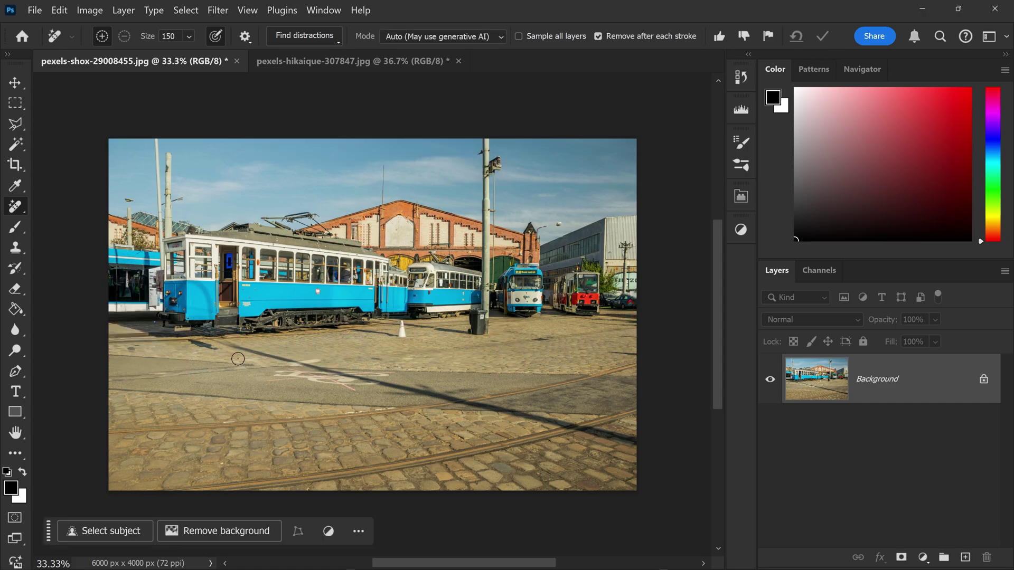
Step: Erase the leftover pavement spot beside the left tram and the white bollard
{"action": "left_click_drag", "start_coordinate": [191, 344], "coordinate": [214, 353]}
{"action": "left_click_drag", "start_coordinate": [402, 325], "coordinate": [405, 338]}
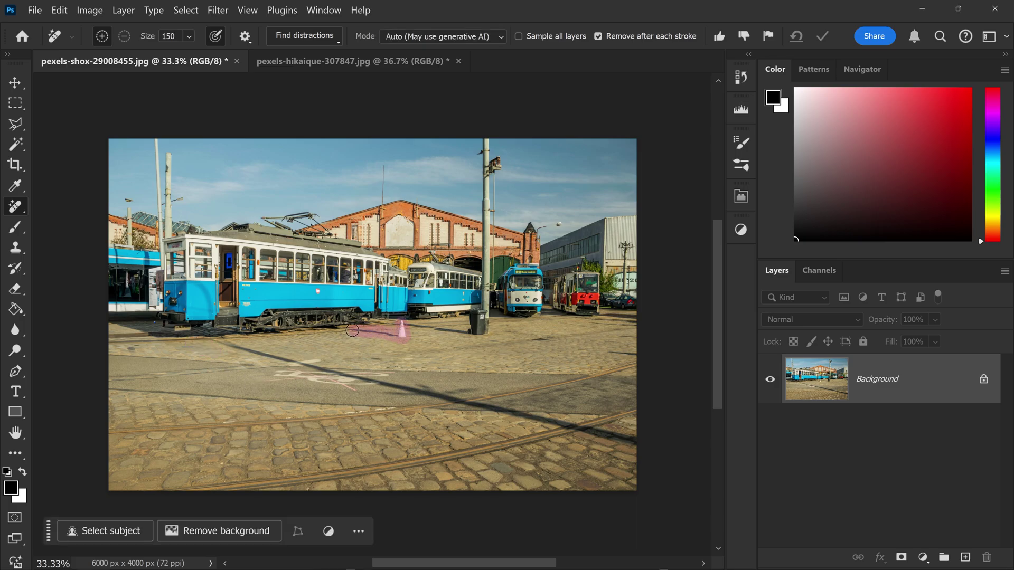